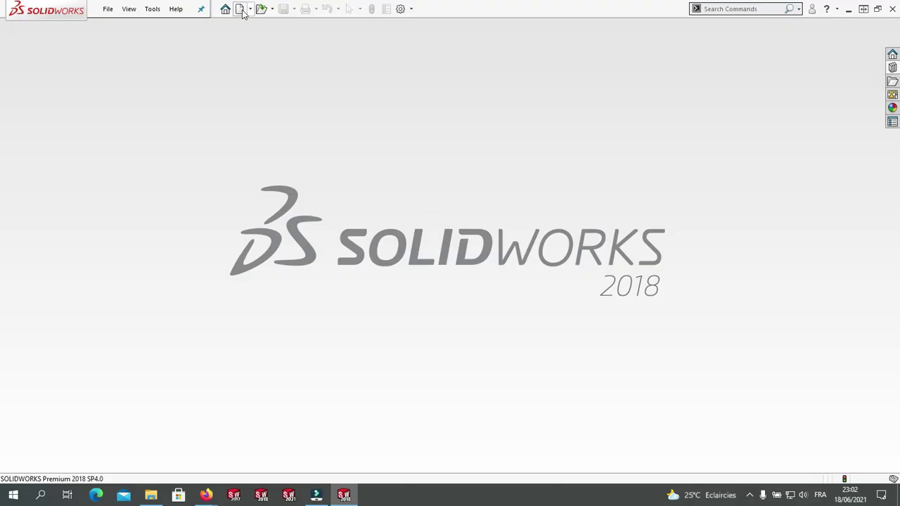
# Step: Create a new part and draw an origin-centred circle in a Front Plane sketch
pyautogui.click(240, 9)
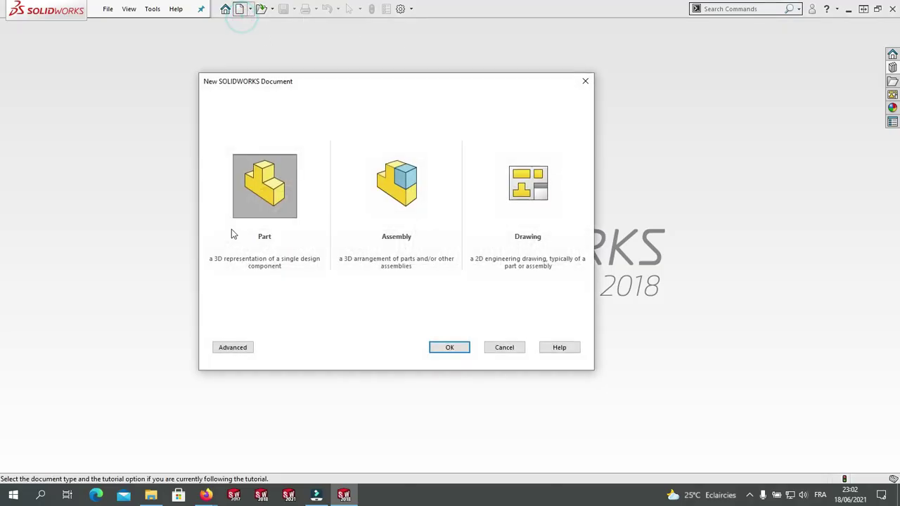
pyautogui.click(431, 347)
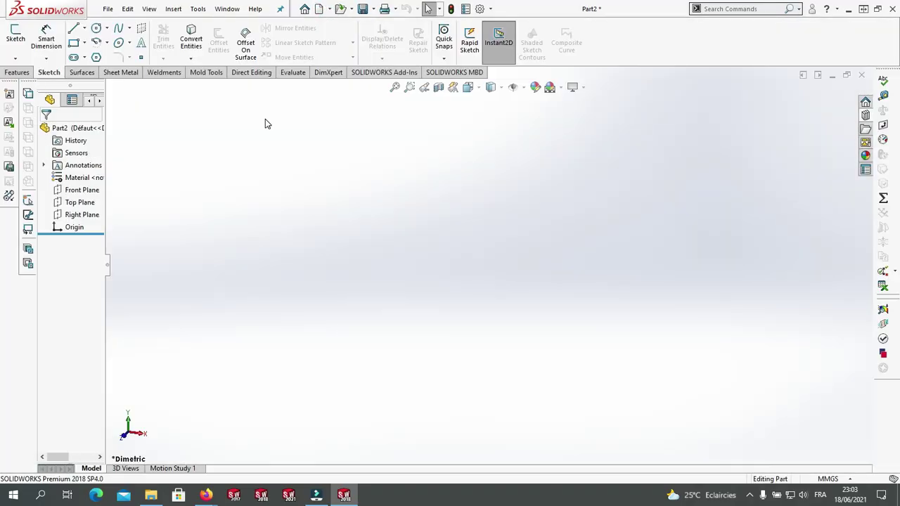
pyautogui.click(83, 190)
pyautogui.click(111, 175)
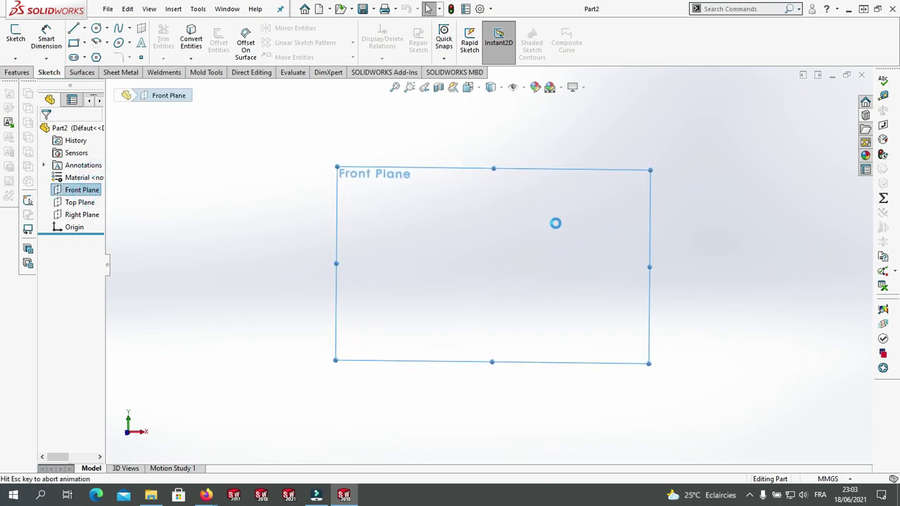
pyautogui.click(96, 28)
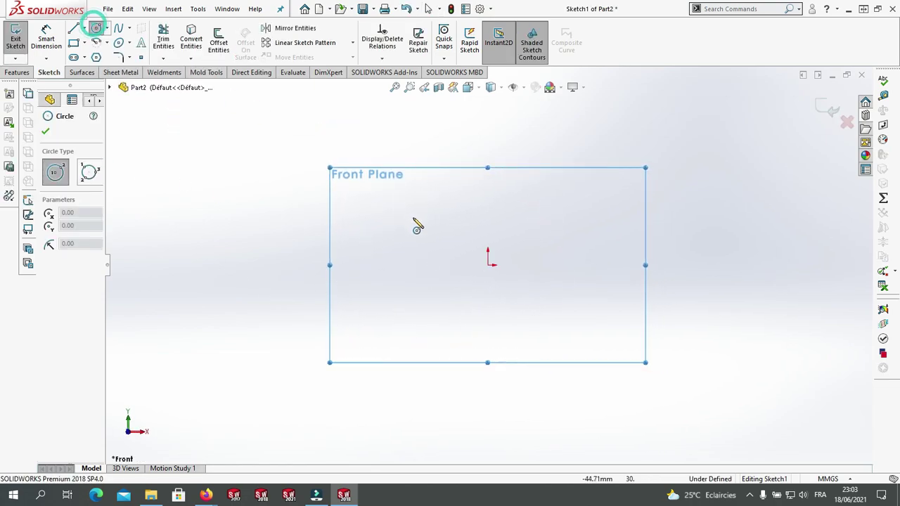
pyautogui.moveTo(489, 266); pyautogui.dragTo(573, 317)
pyautogui.rightClick(671, 244)
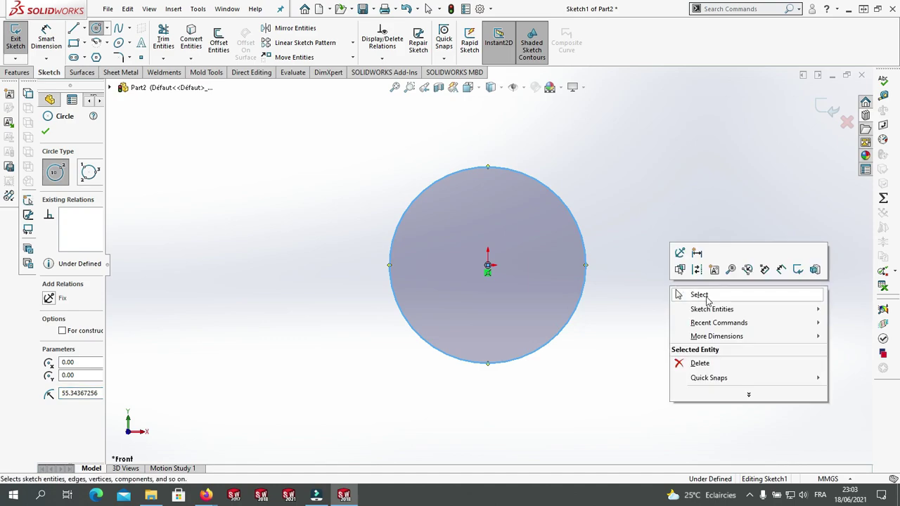
pyautogui.click(691, 294)
# Step: Add the circle's 110.69 diameter dimension and select its text
pyautogui.click(46, 40)
pyautogui.click(552, 191)
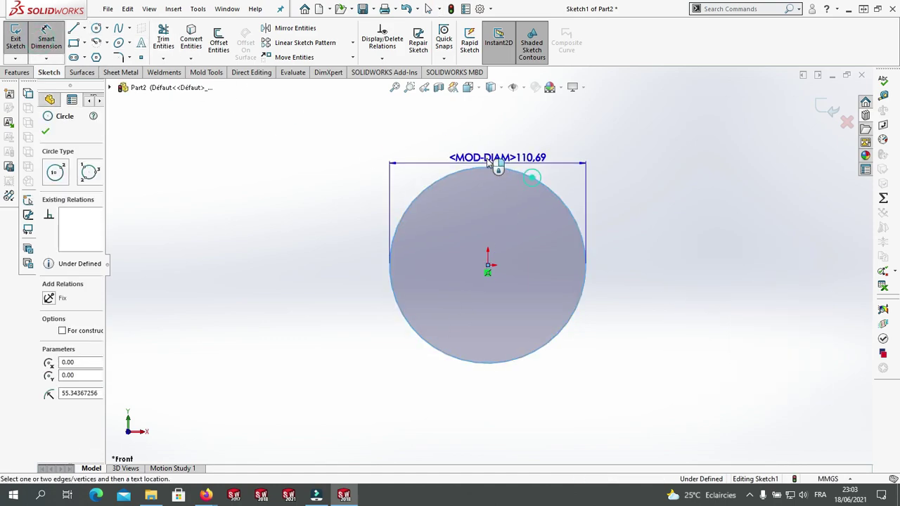
pyautogui.click(534, 140)
pyautogui.rightClick(535, 140)
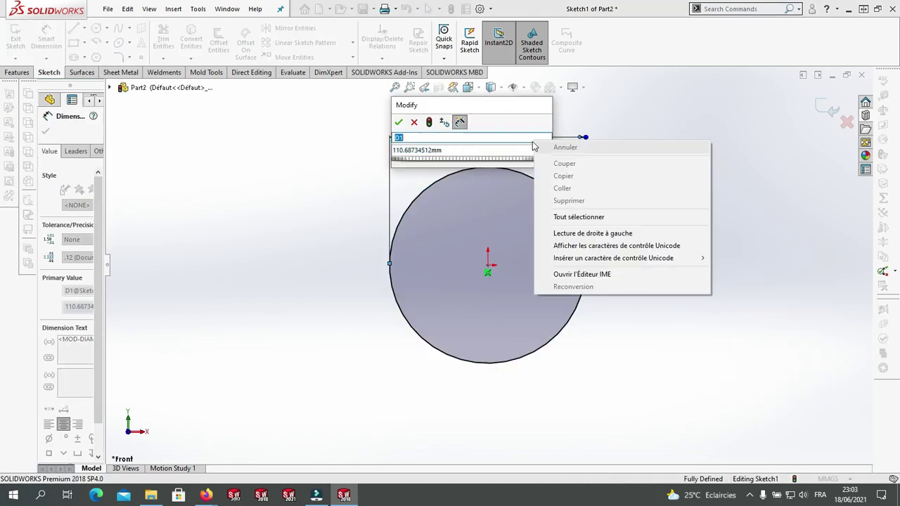
pyautogui.click(399, 121)
pyautogui.rightClick(673, 176)
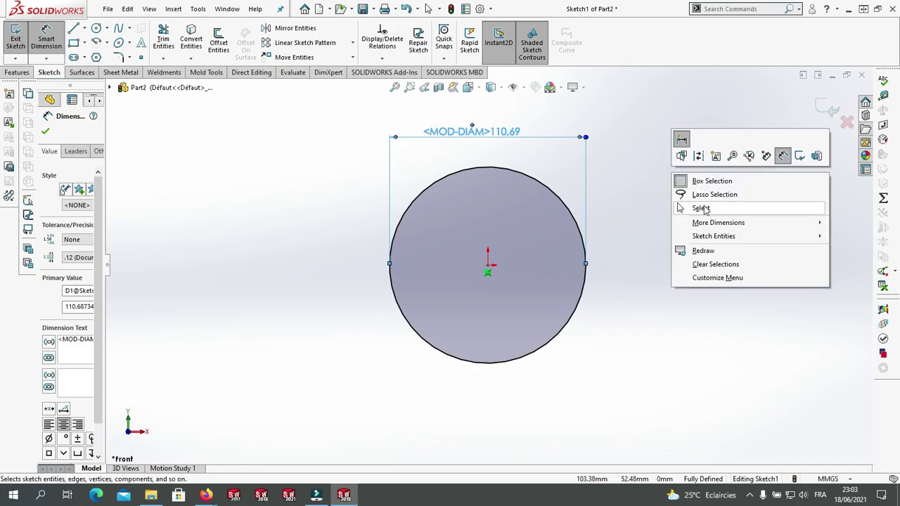
pyautogui.click(696, 207)
pyautogui.moveTo(466, 111); pyautogui.dragTo(563, 168)
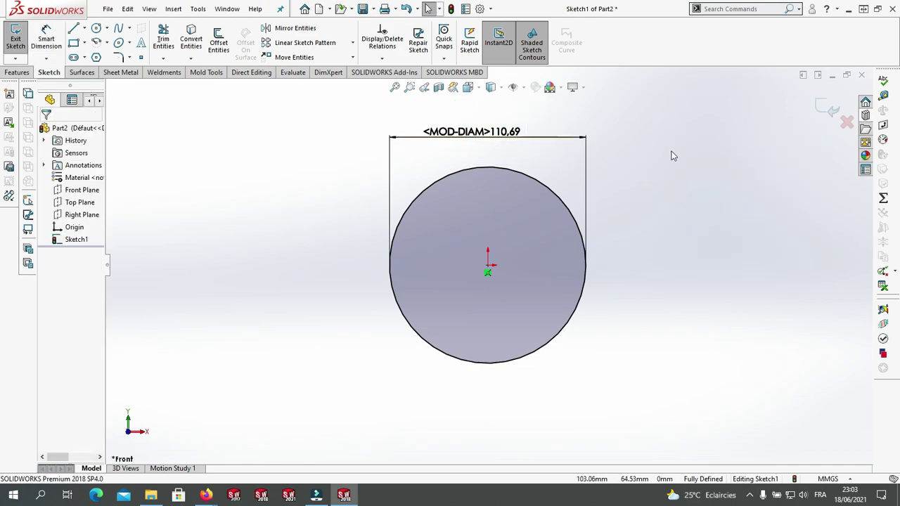
# Step: Show the editable list of all File Locations in System Options
pyautogui.click(756, 145)
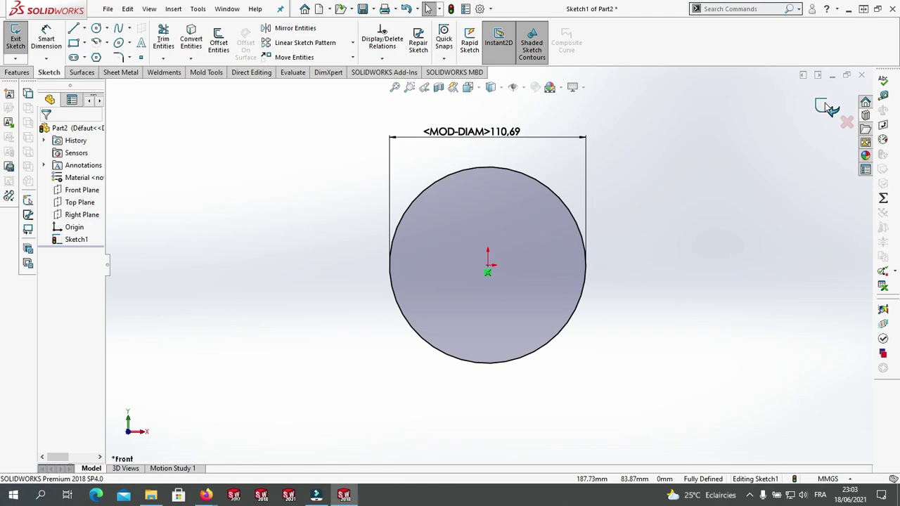
pyautogui.click(480, 9)
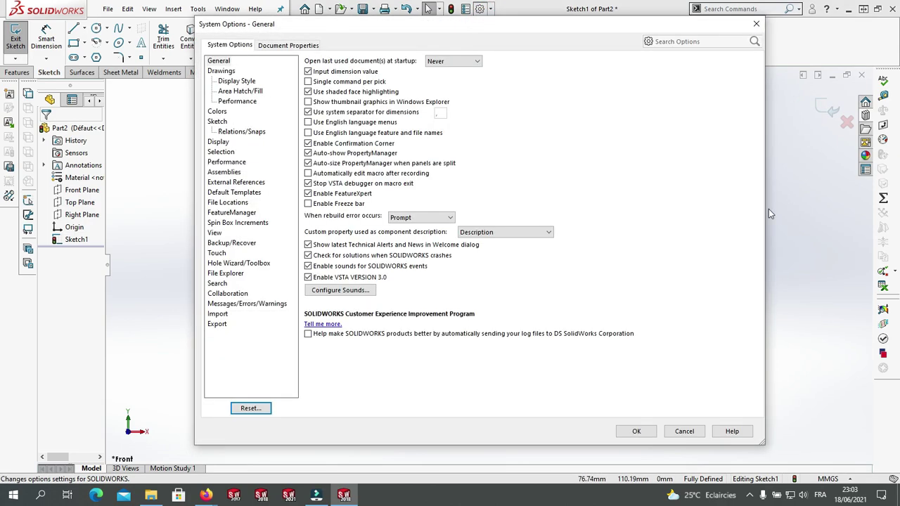
pyautogui.click(225, 204)
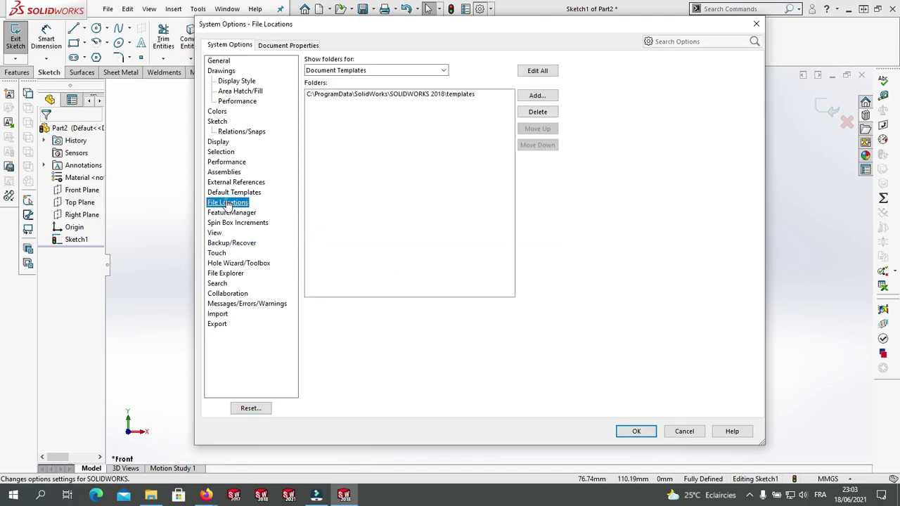
pyautogui.click(530, 73)
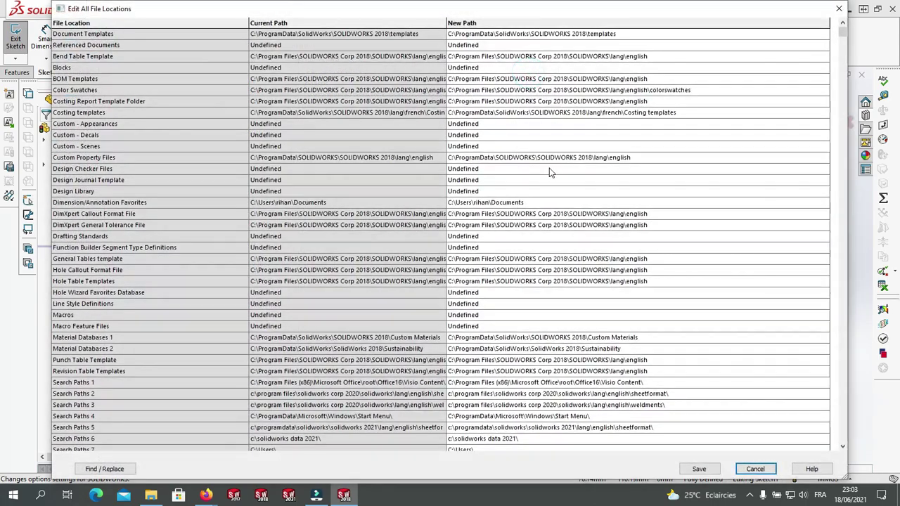
pyautogui.moveTo(842, 35); pyautogui.dragTo(813, 290)
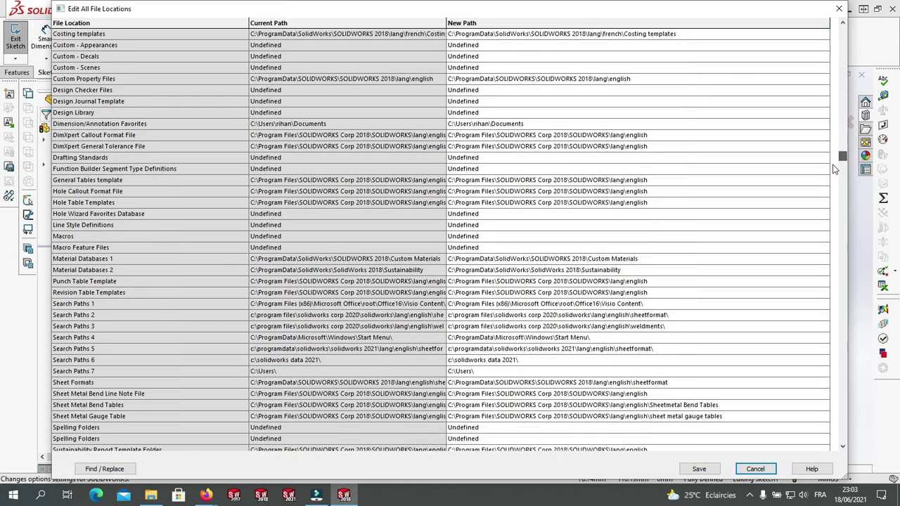
pyautogui.scroll(-3, 120, 339)
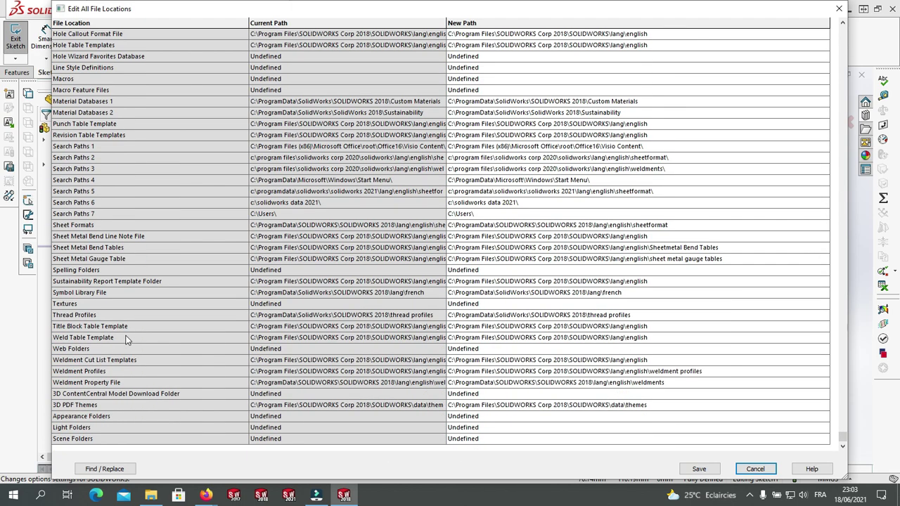
# Step: Select 'french' in the Symbol Library File new path, then switch to File Explorer
pyautogui.click(64, 293)
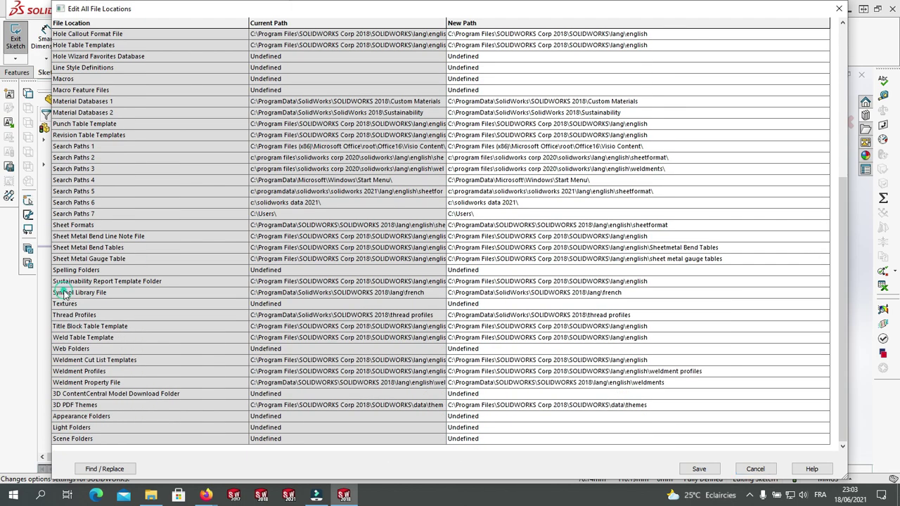
pyautogui.click(612, 293)
pyautogui.moveTo(625, 293); pyautogui.dragTo(602, 295)
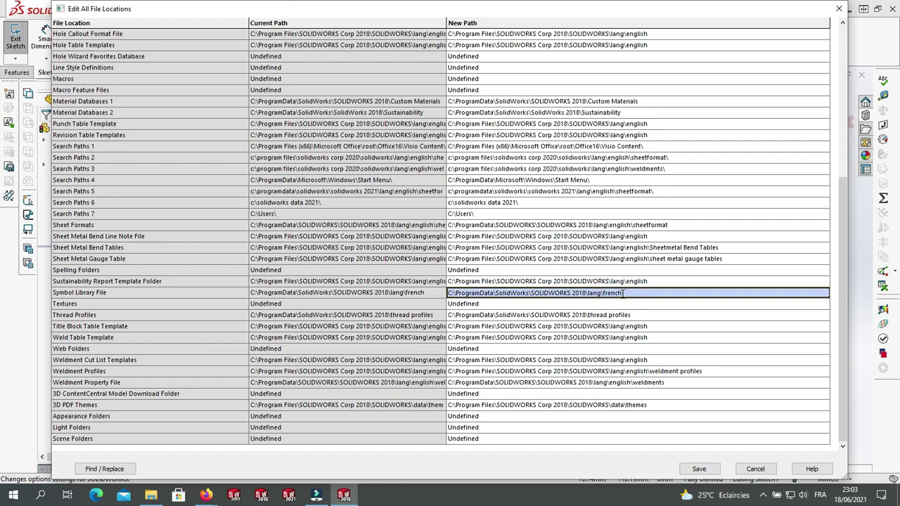
pyautogui.click(476, 292)
pyautogui.hotkey('alt', 'Tab')
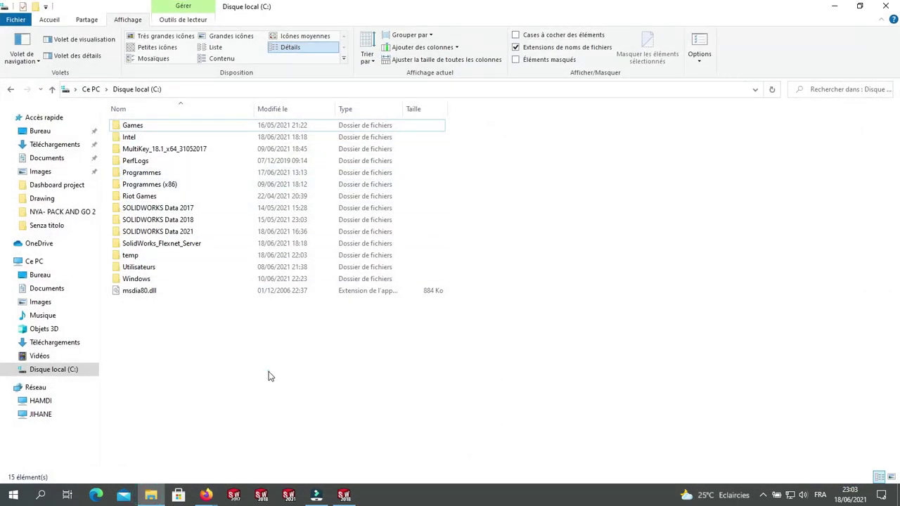
# Step: Show hidden items on C: and browse into ProgramData\SOLIDWORKS\SOLIDWORKS 2018\lang\french
pyautogui.click(145, 88)
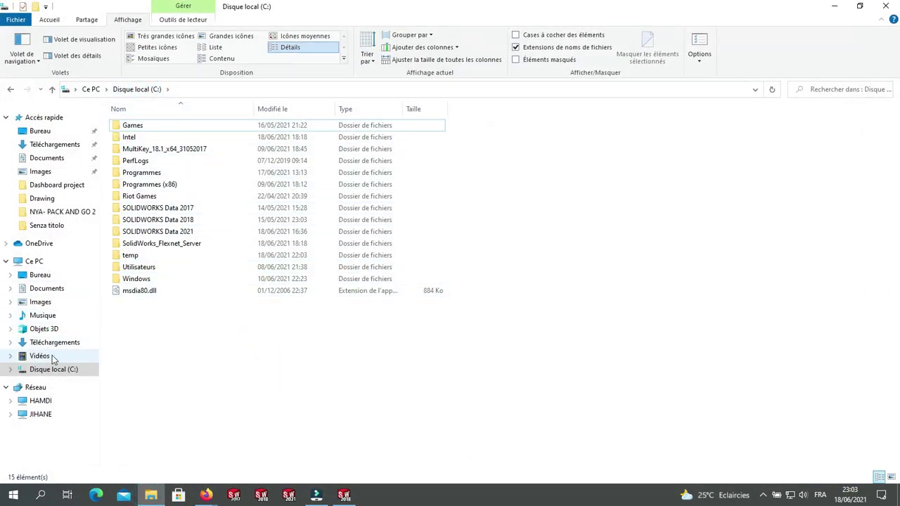
pyautogui.click(62, 368)
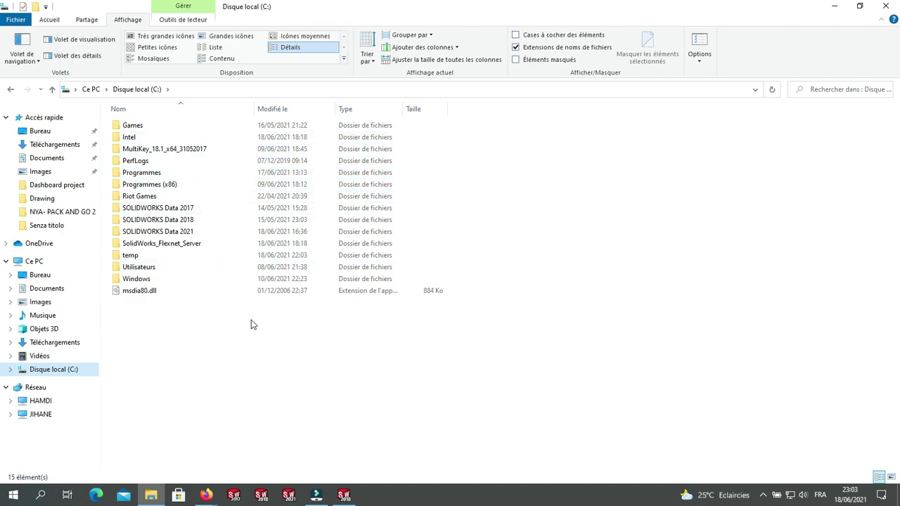
pyautogui.click(546, 61)
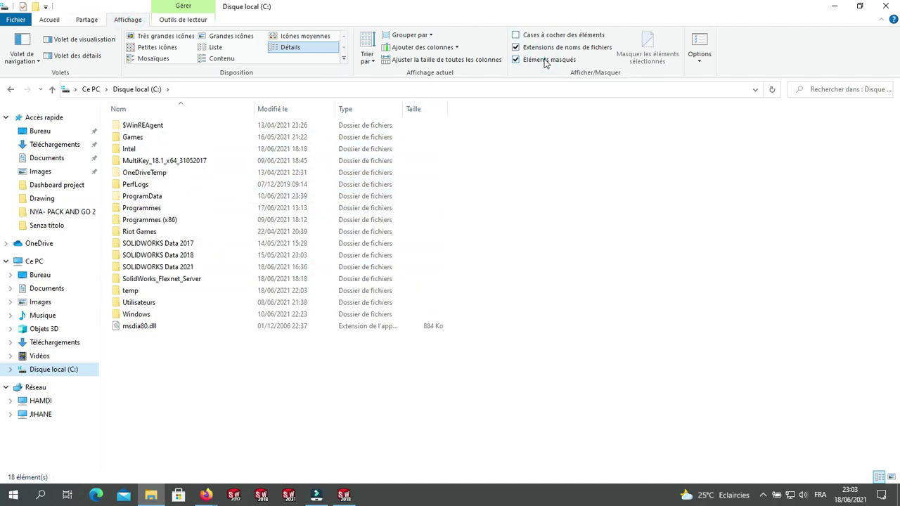
pyautogui.doubleClick(144, 199)
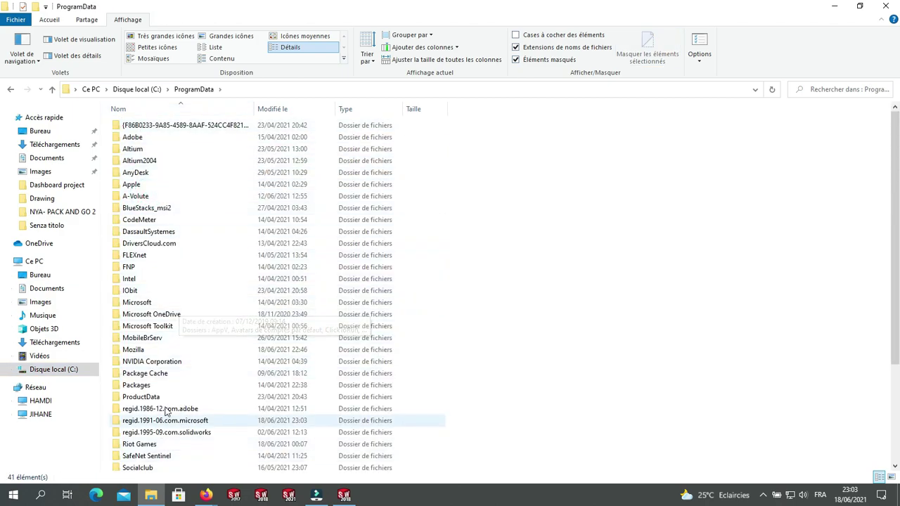
pyautogui.scroll(-4, 176, 288)
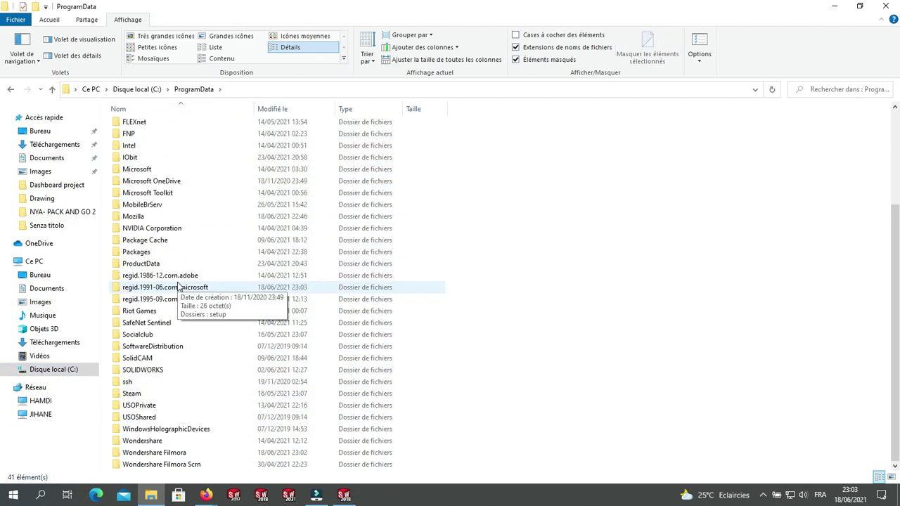
pyautogui.doubleClick(143, 370)
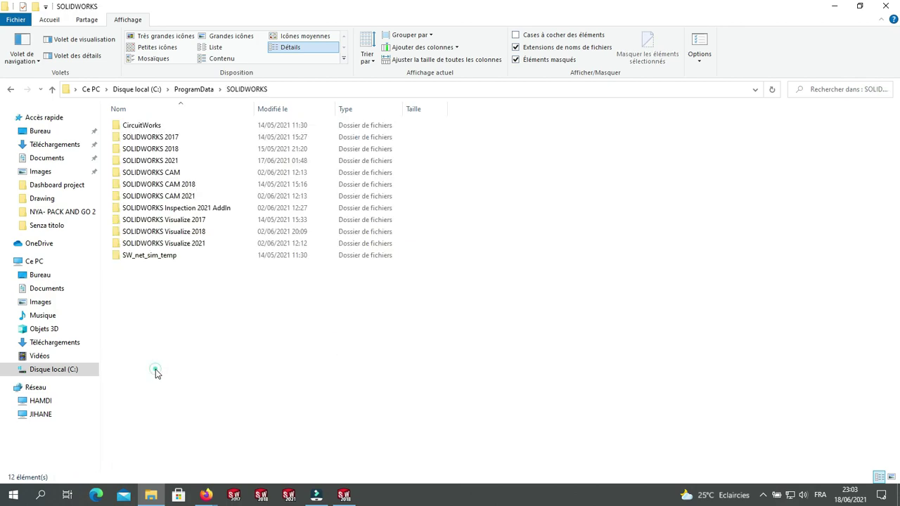
pyautogui.doubleClick(169, 149)
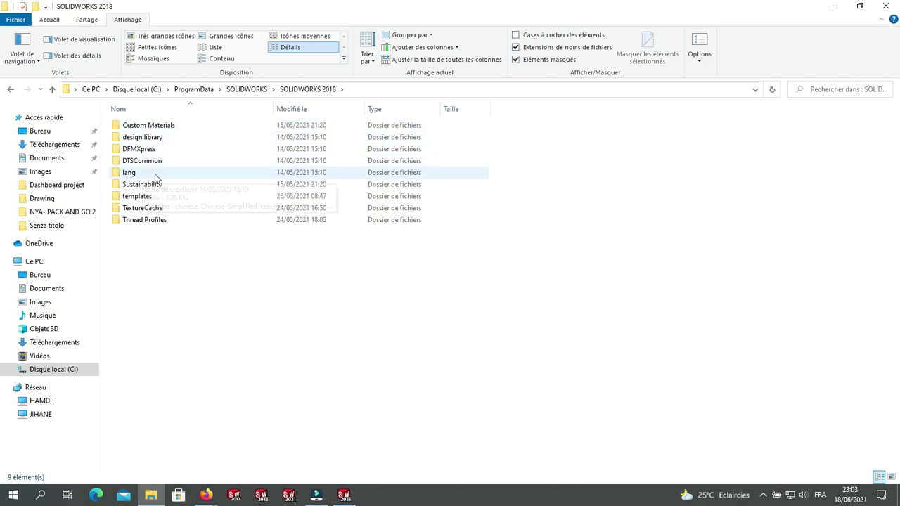
pyautogui.doubleClick(130, 173)
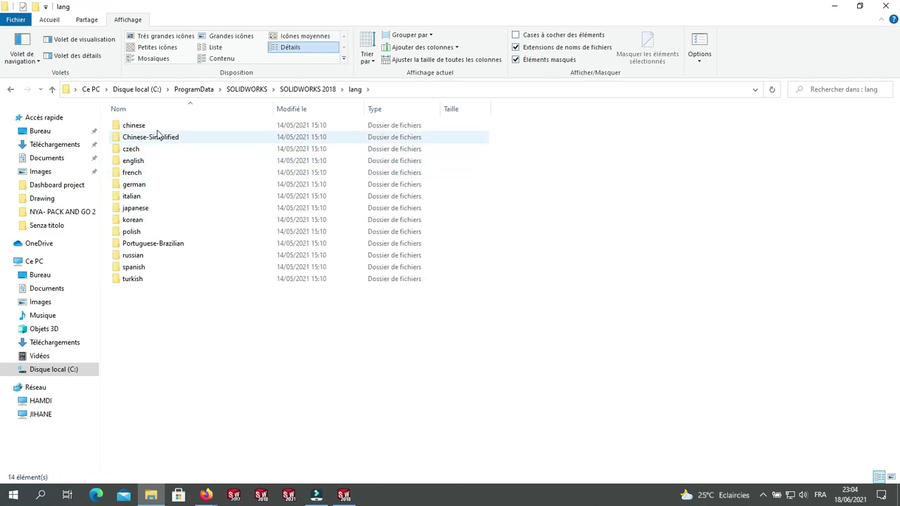
pyautogui.click(141, 176)
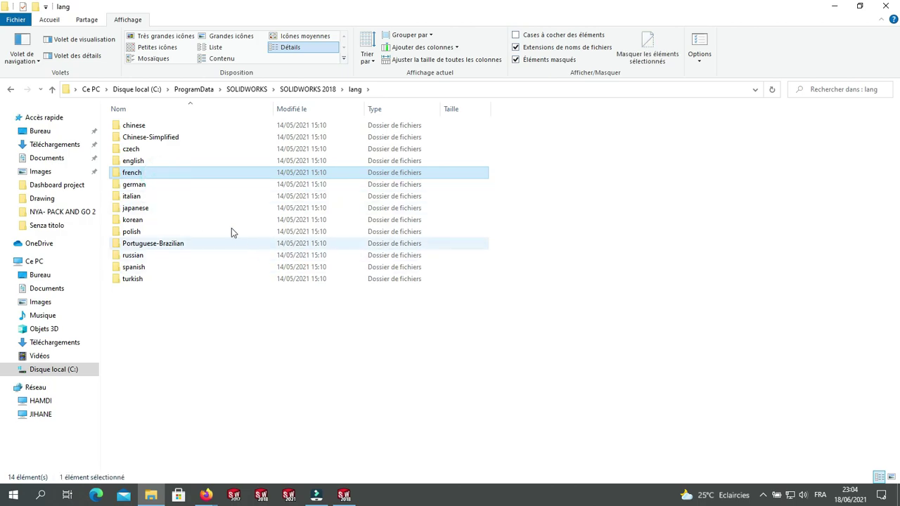
pyautogui.doubleClick(177, 174)
pyautogui.moveTo(417, 315); pyautogui.dragTo(163, 150)
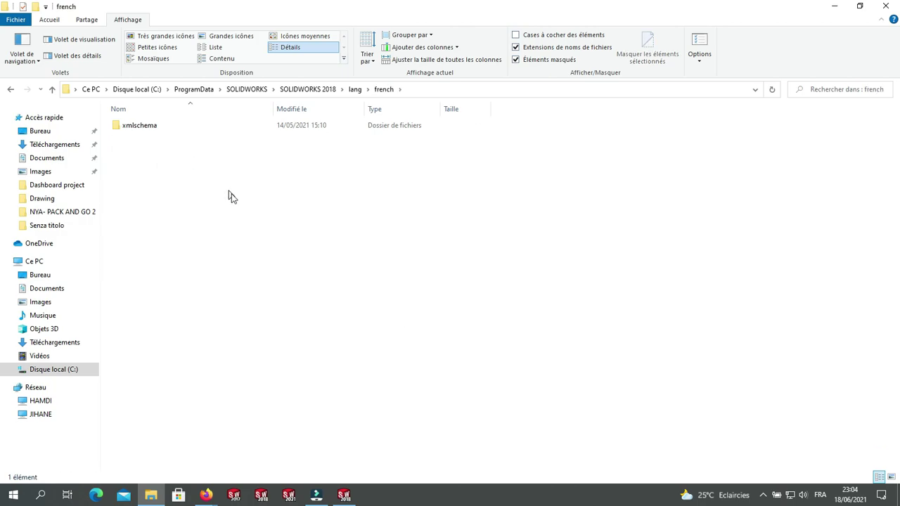
# Step: Open lang\english, locate gtol.sym, then return to SOLIDWORKS
pyautogui.click(356, 89)
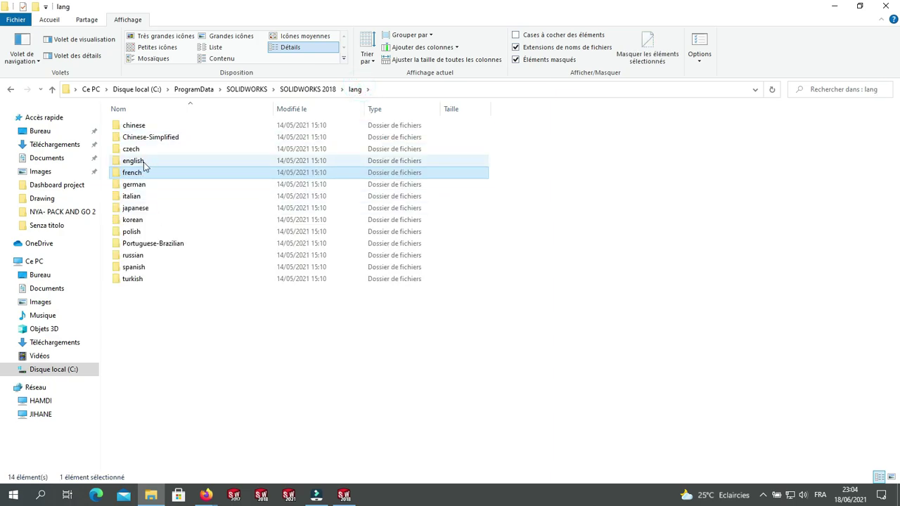
pyautogui.click(133, 163)
pyautogui.doubleClick(145, 164)
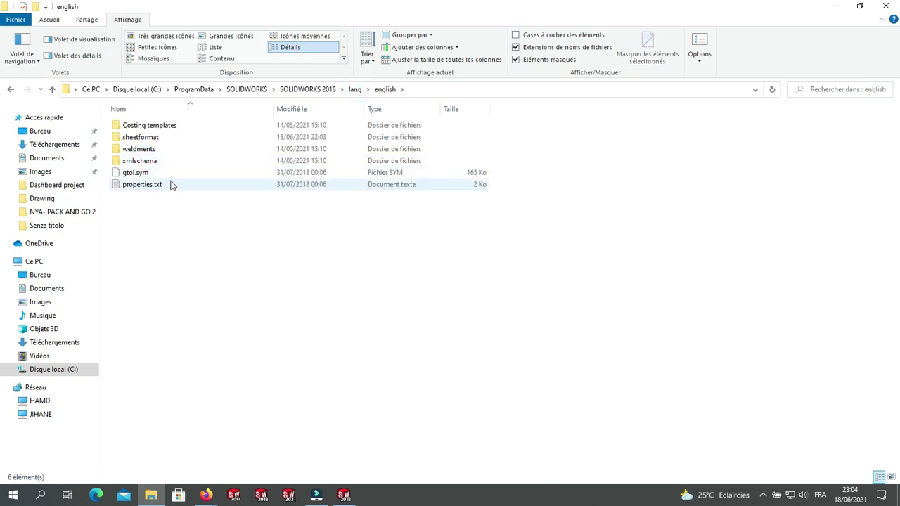
pyautogui.click(138, 173)
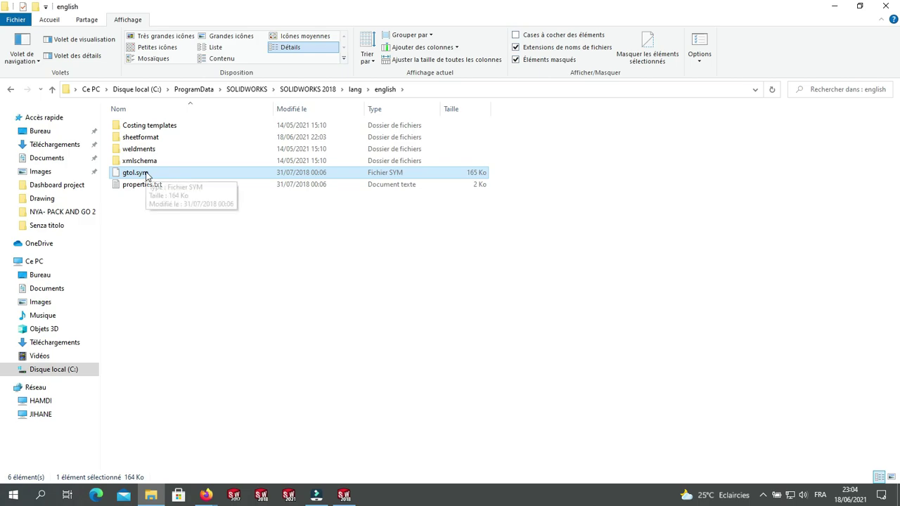
pyautogui.click(226, 272)
pyautogui.click(357, 495)
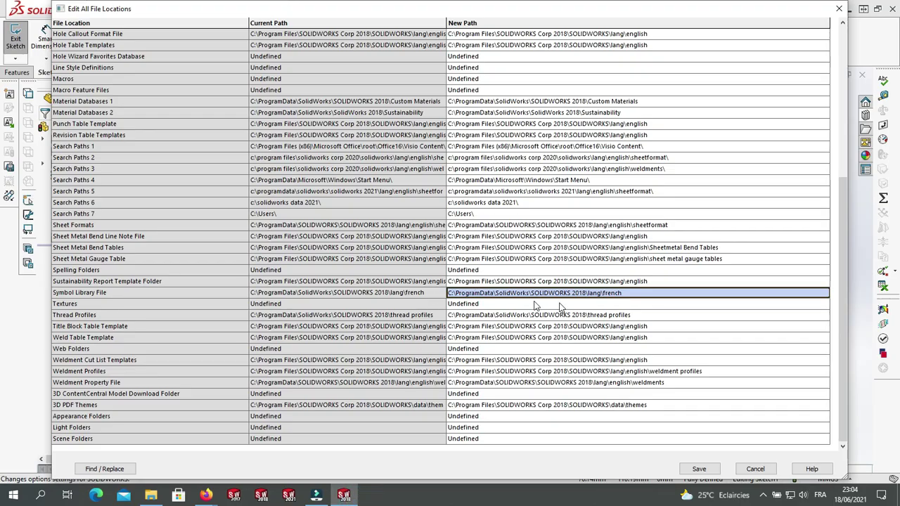
# Step: Point Symbol Library File to C:\ProgramData\SOLIDWORKS\SOLIDWORKS 2018\lang\english and save the locations
pyautogui.doubleClick(607, 295)
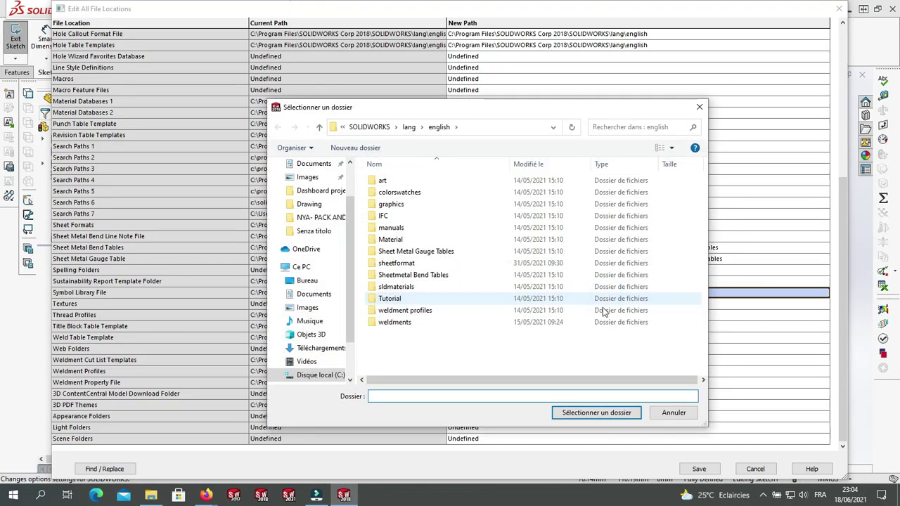
pyautogui.click(371, 127)
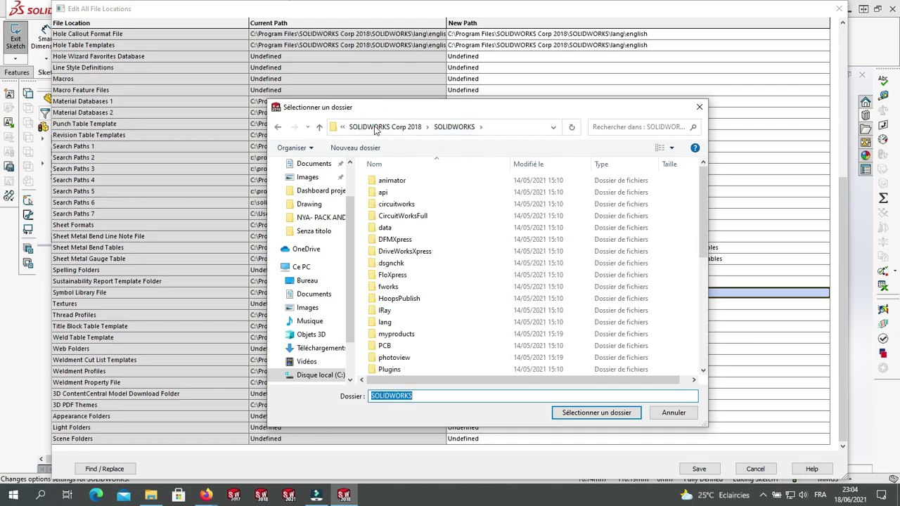
pyautogui.click(331, 375)
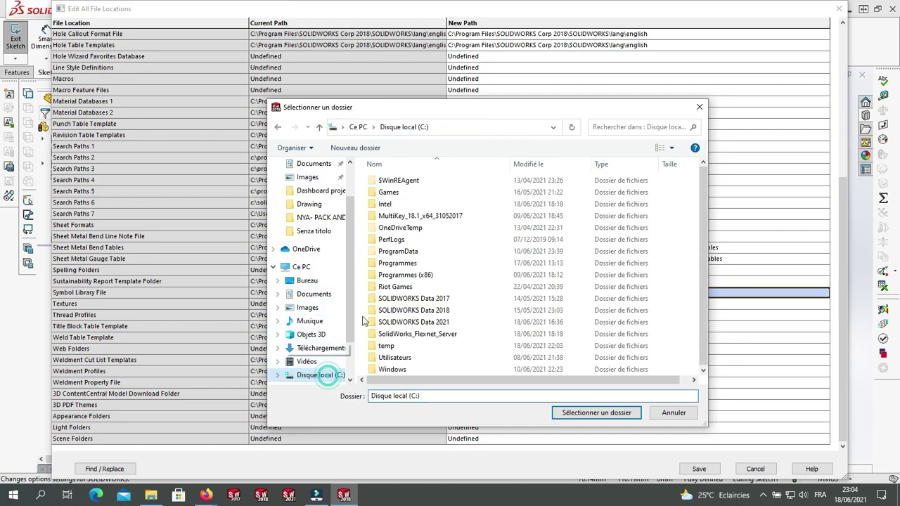
pyautogui.doubleClick(413, 255)
pyautogui.scroll(-3, 415, 323)
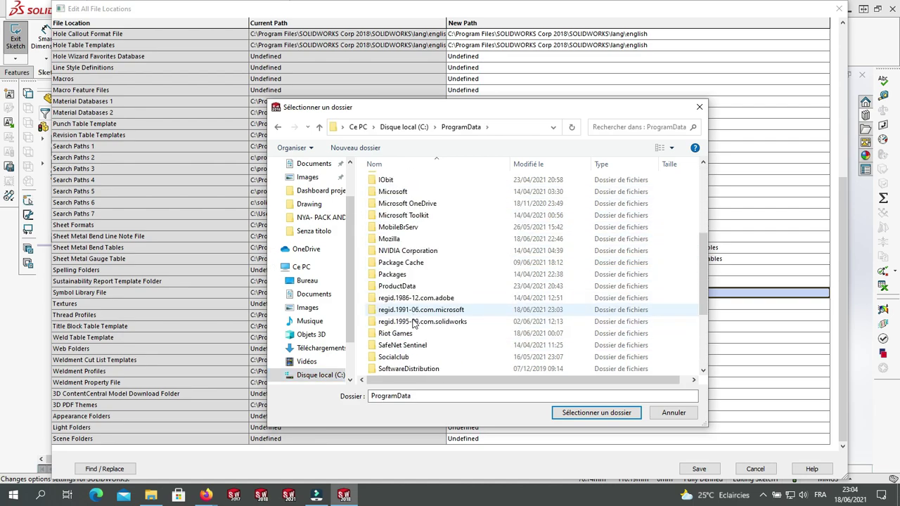
pyautogui.scroll(-4, 413, 316)
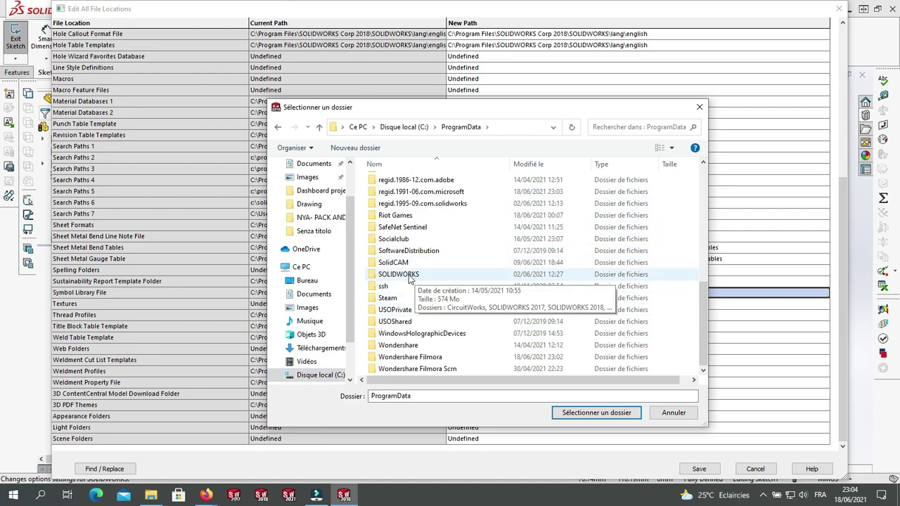
pyautogui.doubleClick(409, 279)
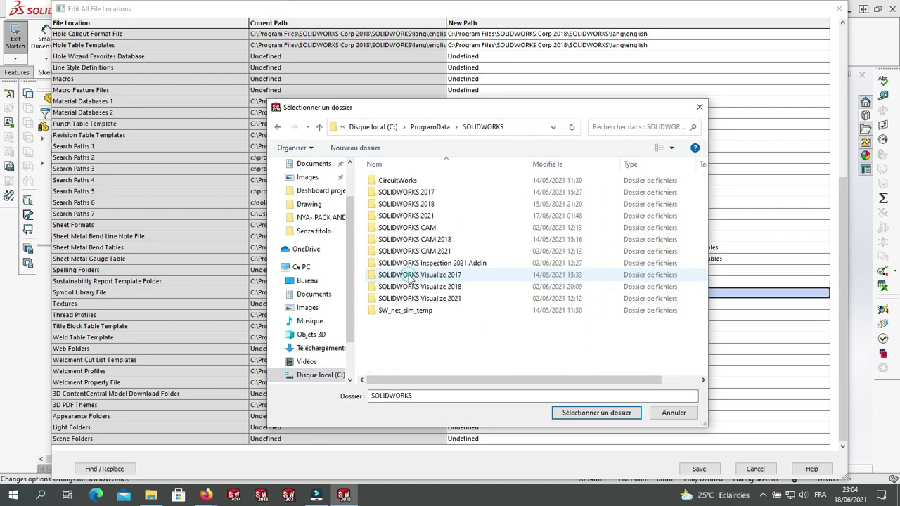
pyautogui.doubleClick(415, 204)
pyautogui.doubleClick(405, 230)
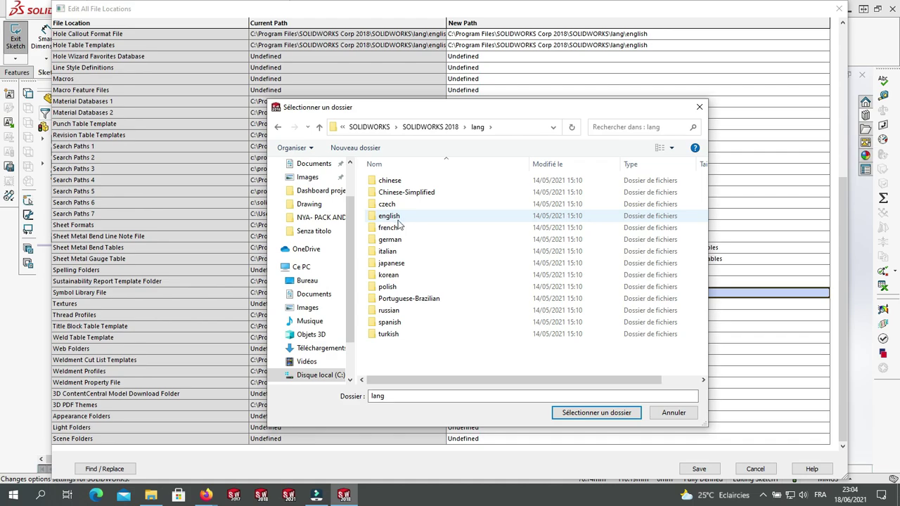
pyautogui.doubleClick(390, 217)
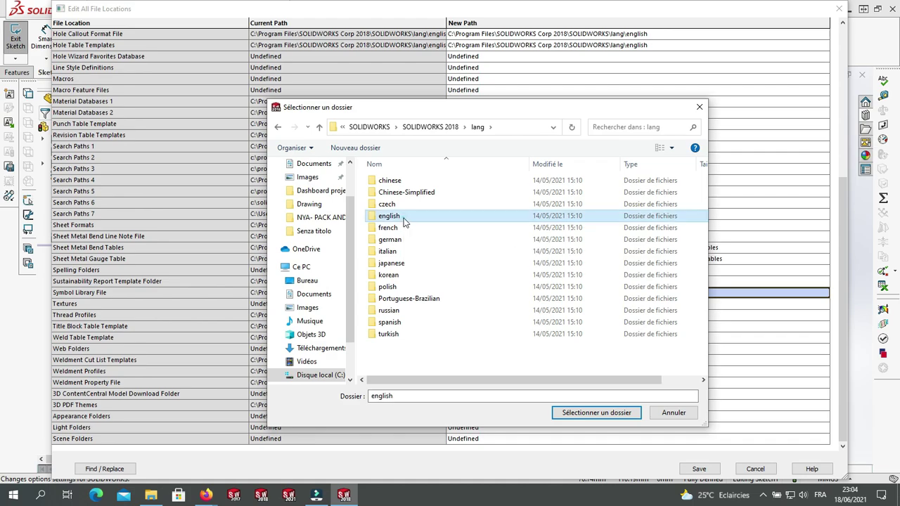
pyautogui.click(614, 415)
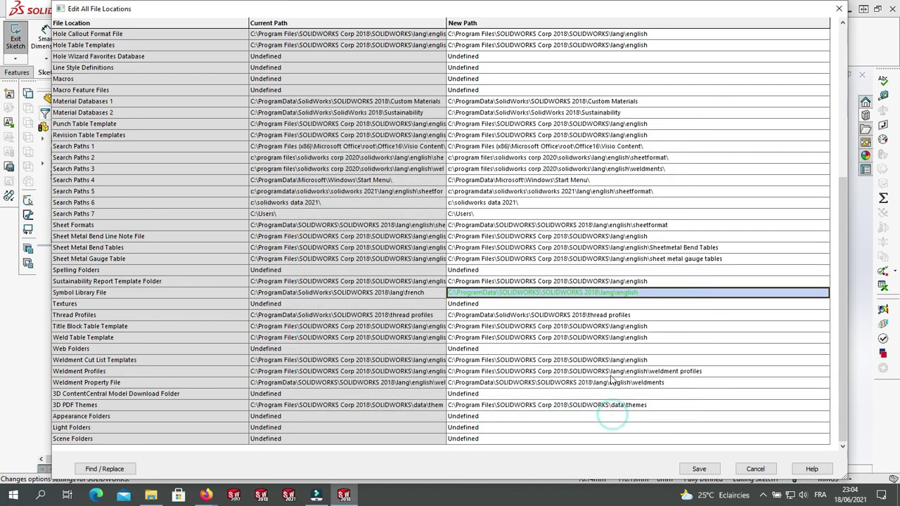
pyautogui.click(699, 469)
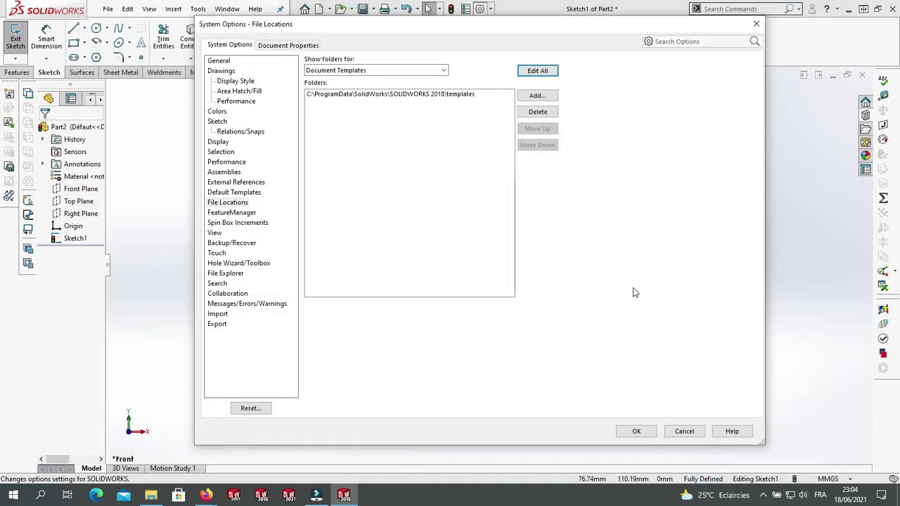
# Step: Apply the options and close Part2 without saving
pyautogui.click(648, 431)
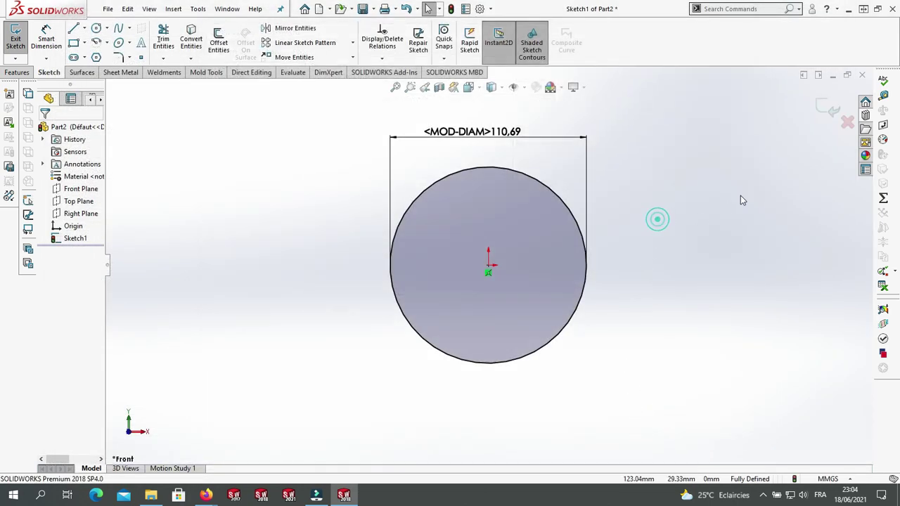
pyautogui.click(863, 77)
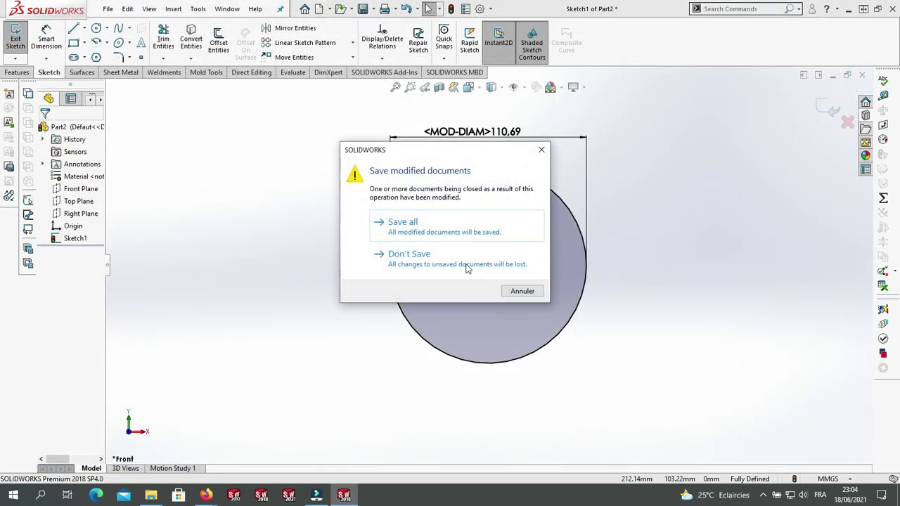
pyautogui.click(466, 266)
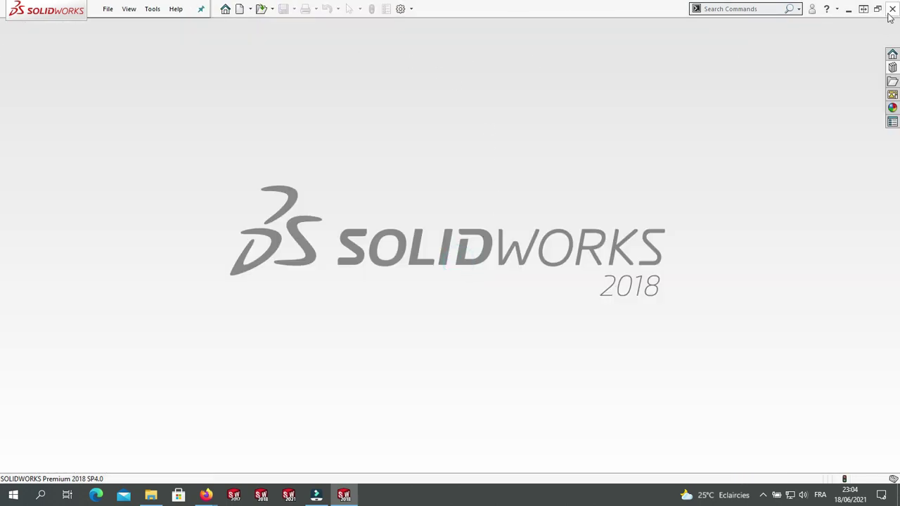
# Step: Bring the lang\english folder window forward and relaunch SOLIDWORKS 2018
pyautogui.click(131, 430)
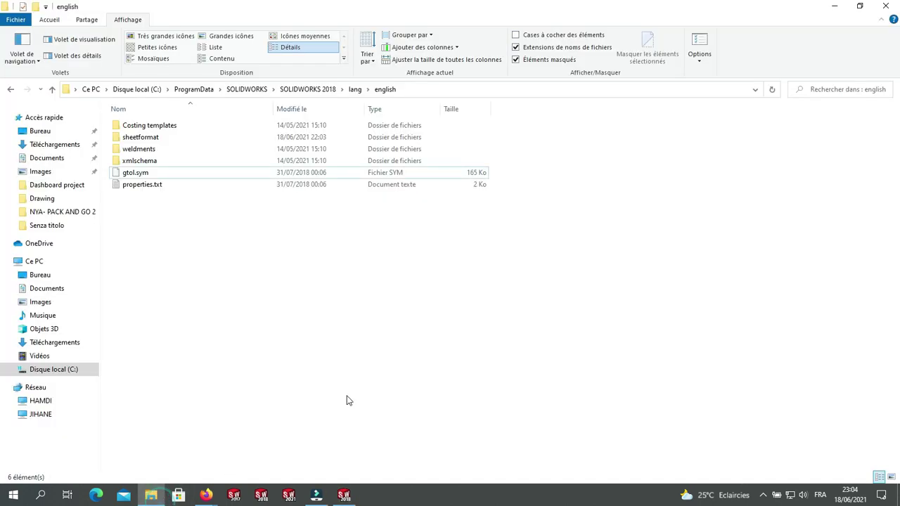
pyautogui.hotkey('alt', 'Tab')
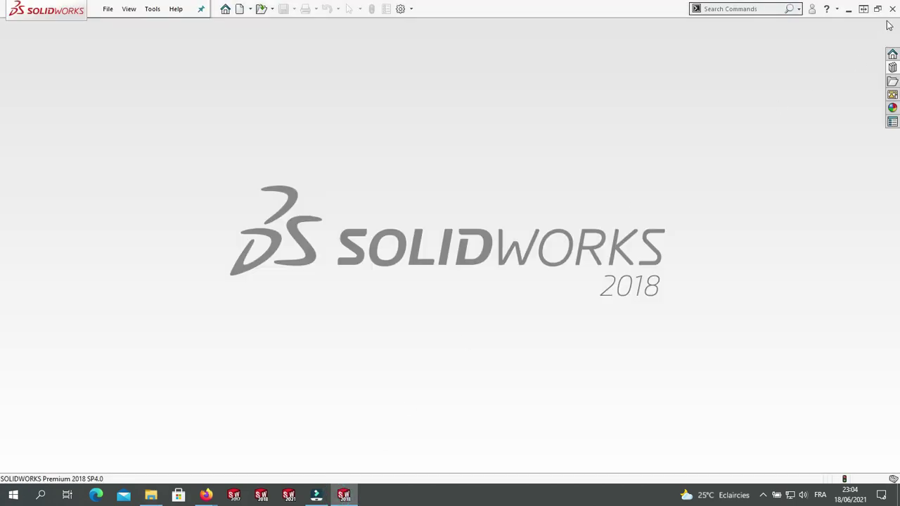
pyautogui.hotkey('alt', 'Tab')
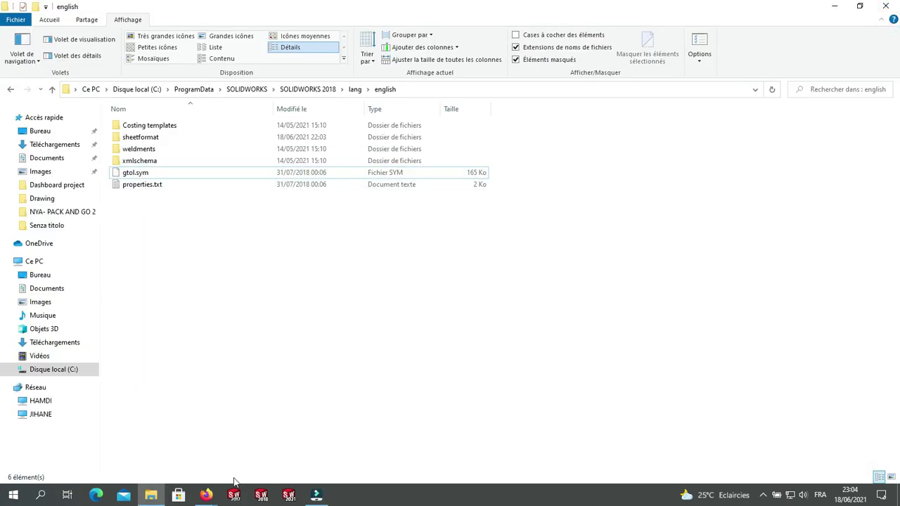
pyautogui.click(261, 495)
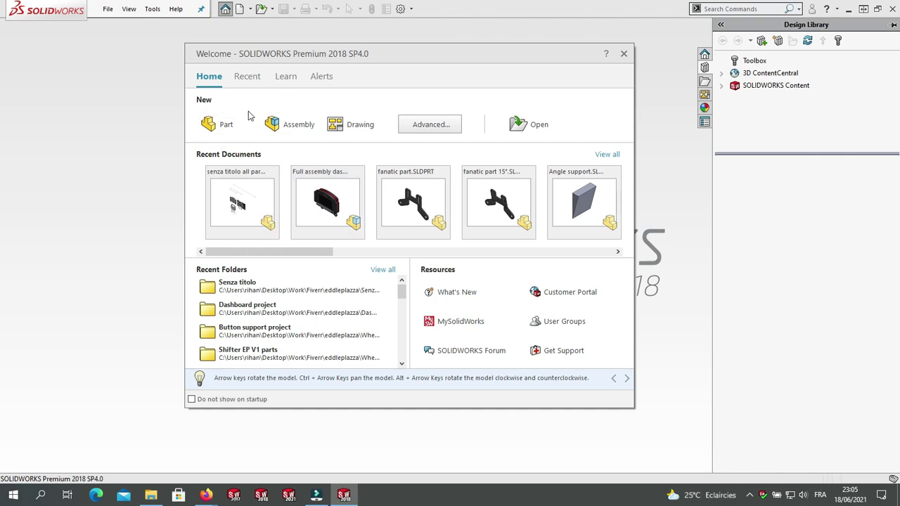
# Step: Create a new part and sketch an origin-centred circle on the Front Plane
pyautogui.click(228, 119)
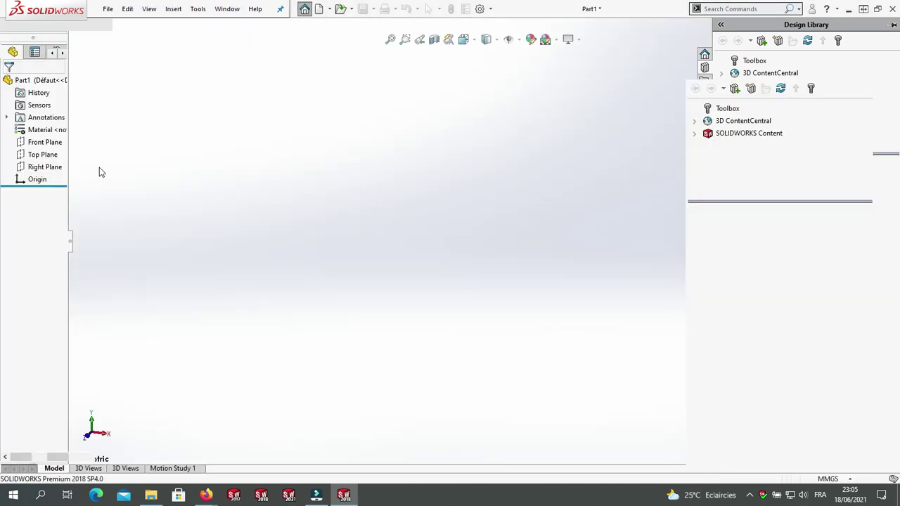
pyautogui.click(77, 189)
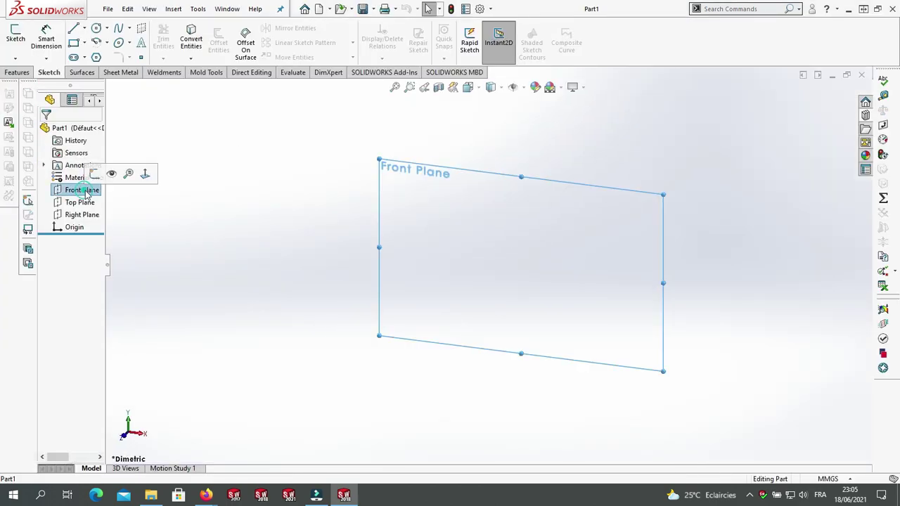
pyautogui.click(96, 175)
pyautogui.click(96, 28)
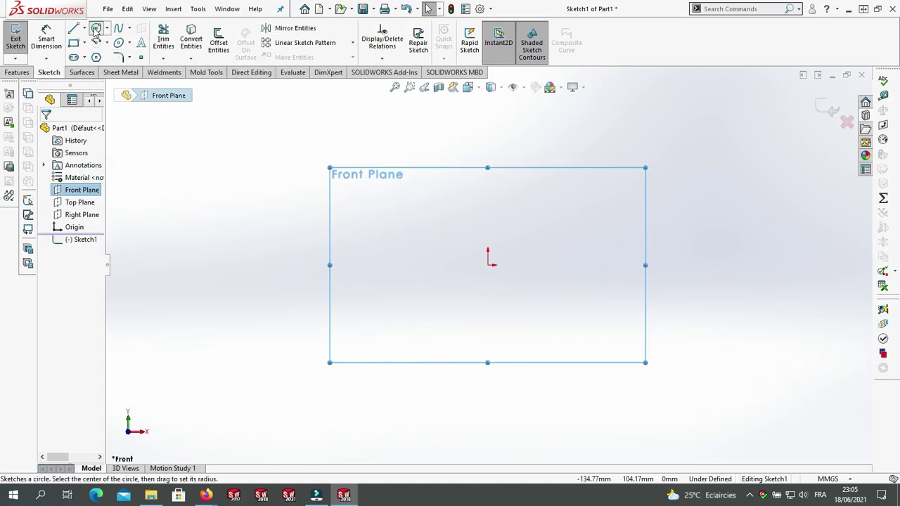
pyautogui.click(489, 266)
pyautogui.click(542, 338)
pyautogui.rightClick(642, 156)
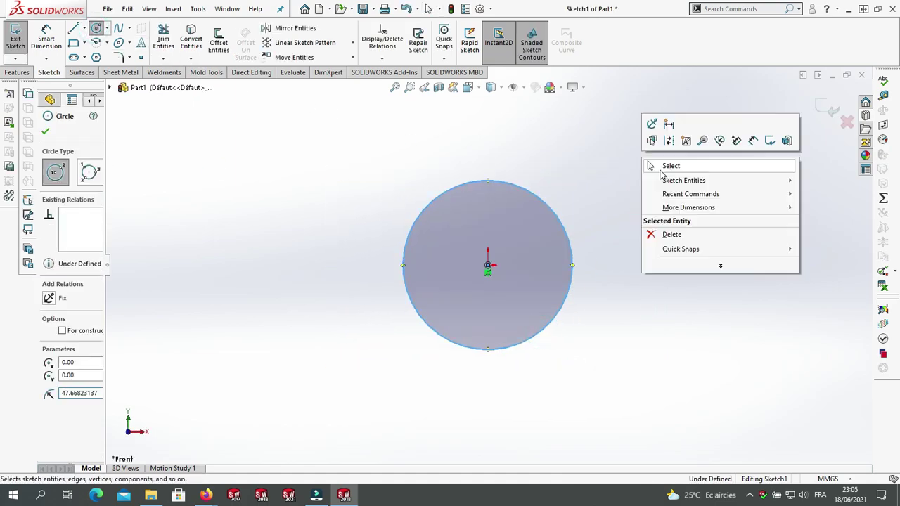
pyautogui.click(677, 167)
# Step: Dimension the circle's diameter at 95.34 and finish the sketch dimensioning
pyautogui.click(46, 39)
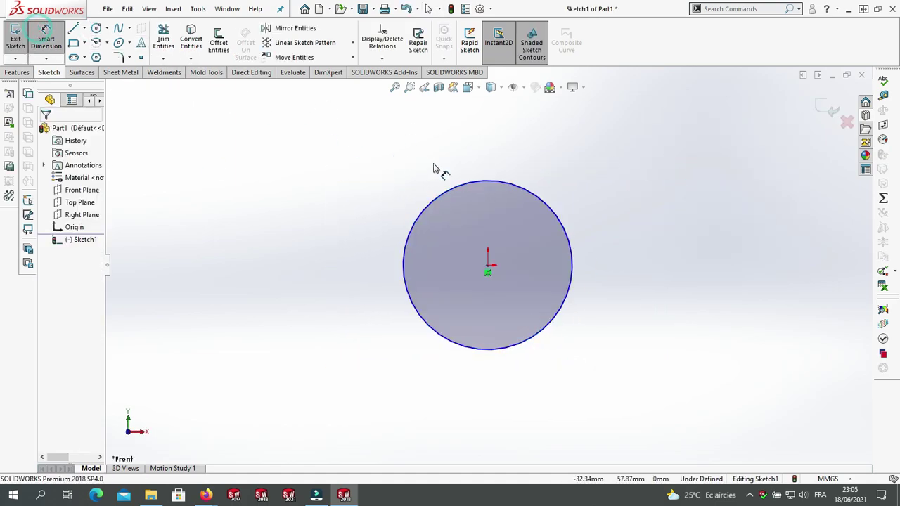
pyautogui.click(462, 185)
pyautogui.click(471, 145)
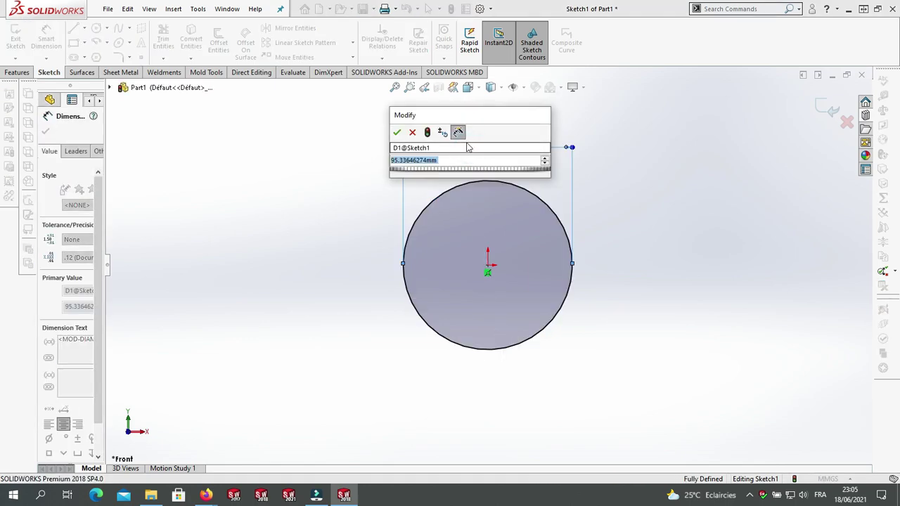
pyautogui.click(394, 130)
pyautogui.press('Escape')
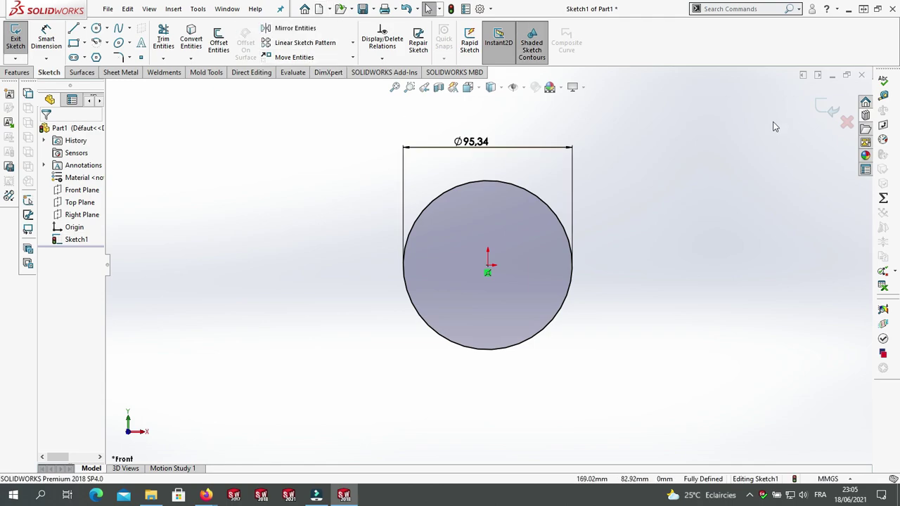
pyautogui.click(17, 72)
# Step: Extrude the circle into a disc, save it as Part1.SLDPRT in Bureau, and start a drawing
pyautogui.click(19, 38)
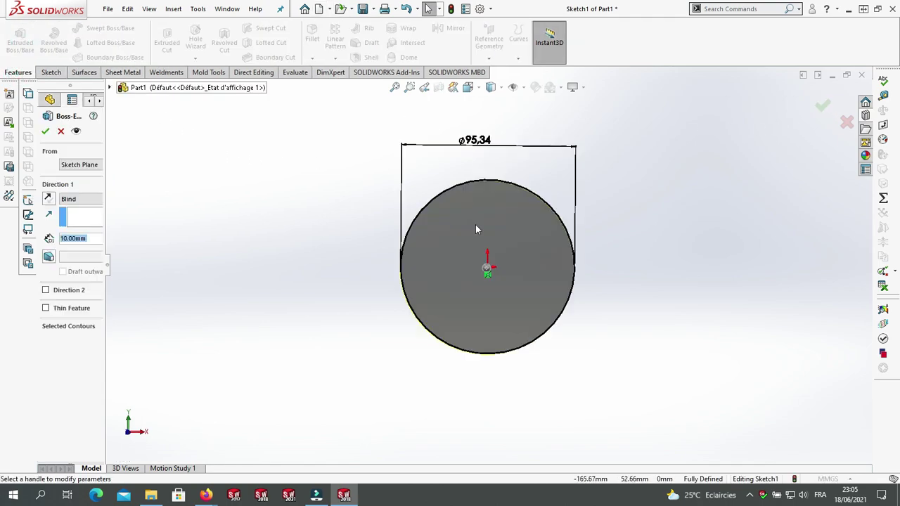
pyautogui.click(822, 105)
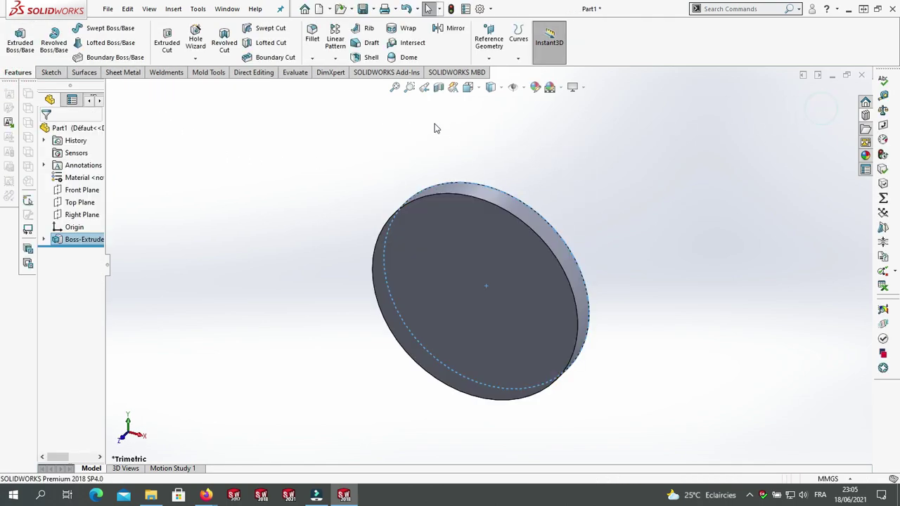
pyautogui.click(329, 9)
pyautogui.click(380, 36)
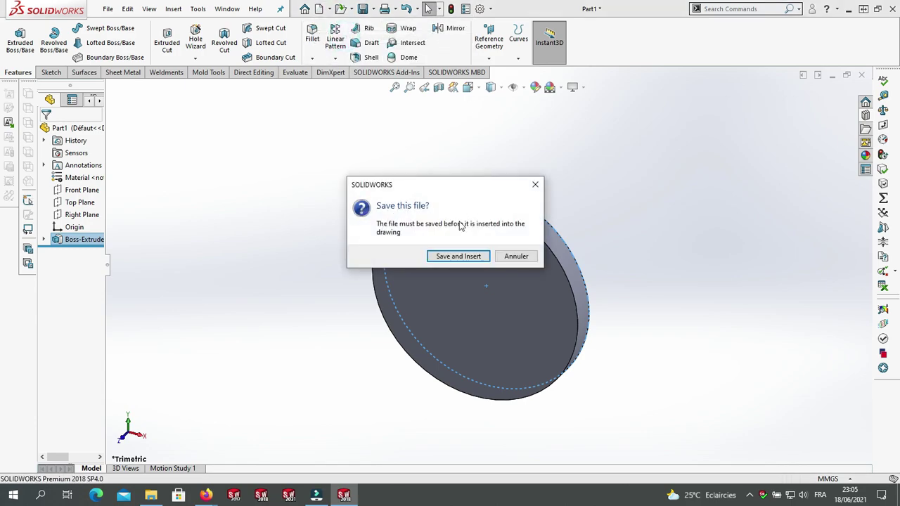
pyautogui.click(460, 257)
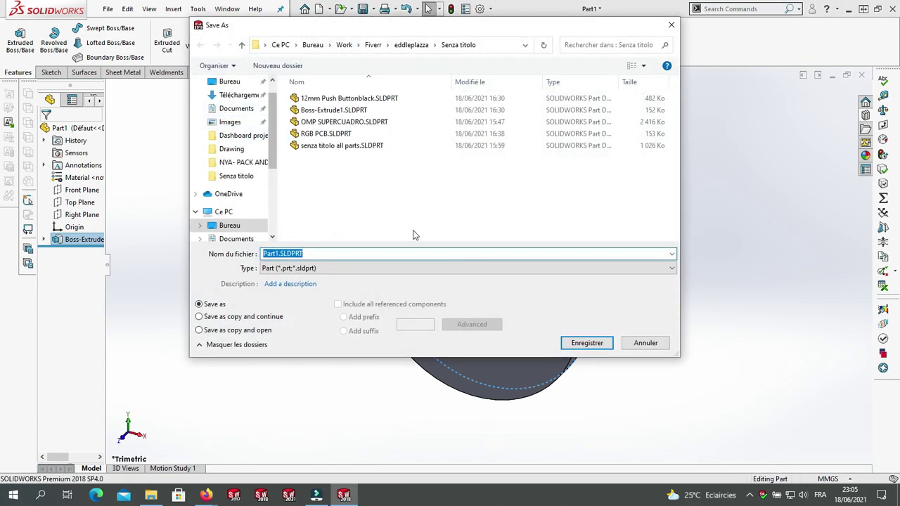
pyautogui.click(230, 225)
pyautogui.click(586, 343)
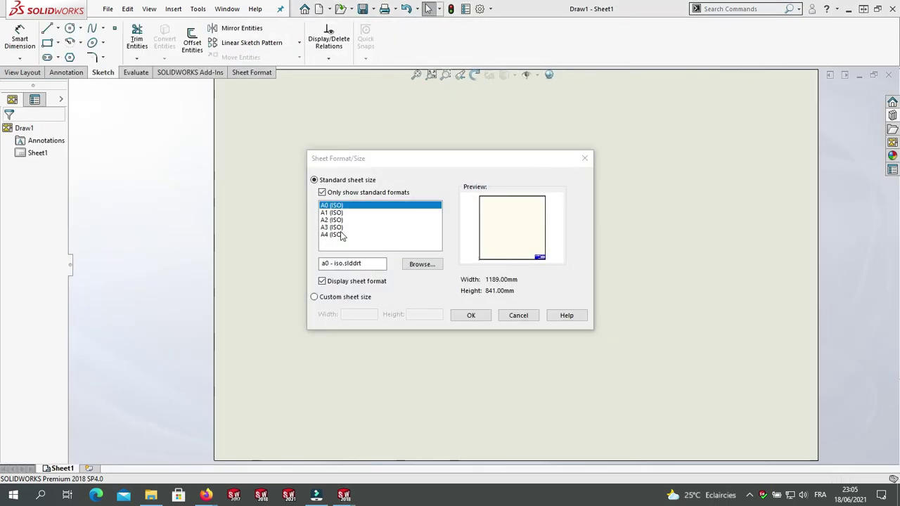
# Step: Use an A3 (ISO) sheet and place the part's front view on it
pyautogui.click(331, 227)
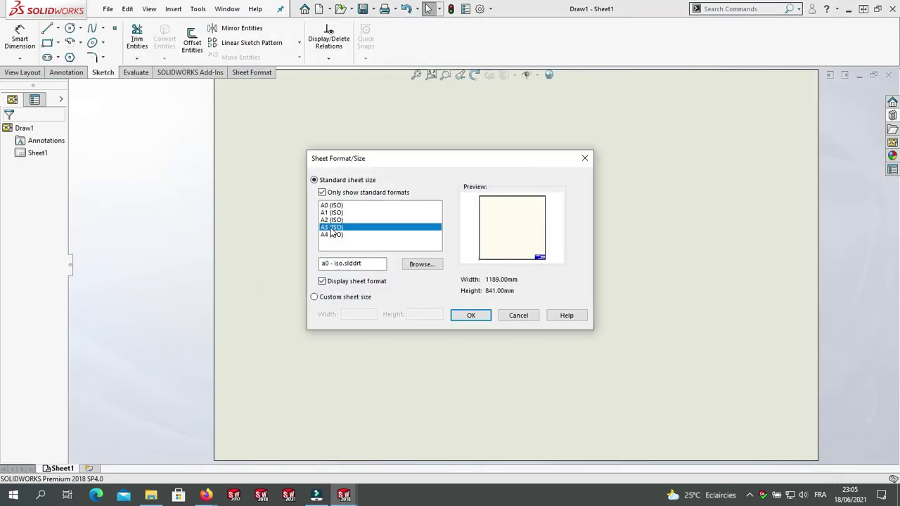
pyautogui.click(471, 315)
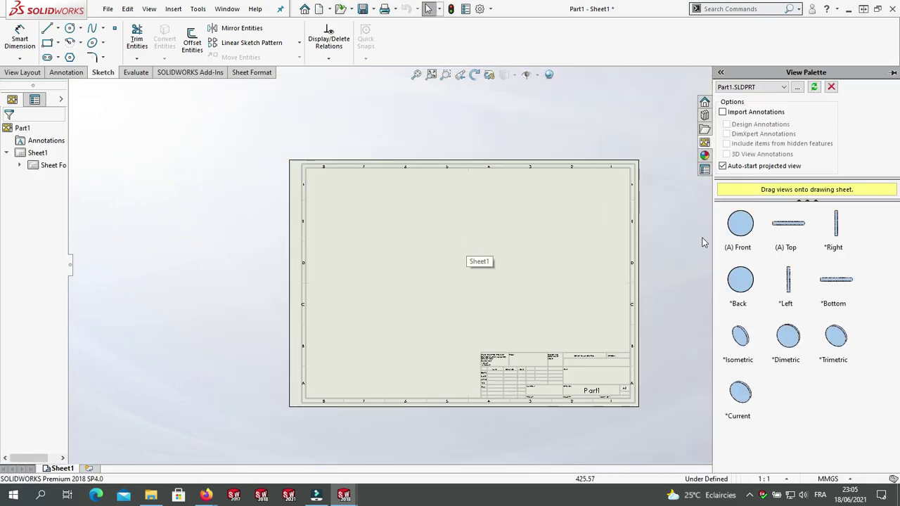
pyautogui.moveTo(741, 223); pyautogui.dragTo(437, 239)
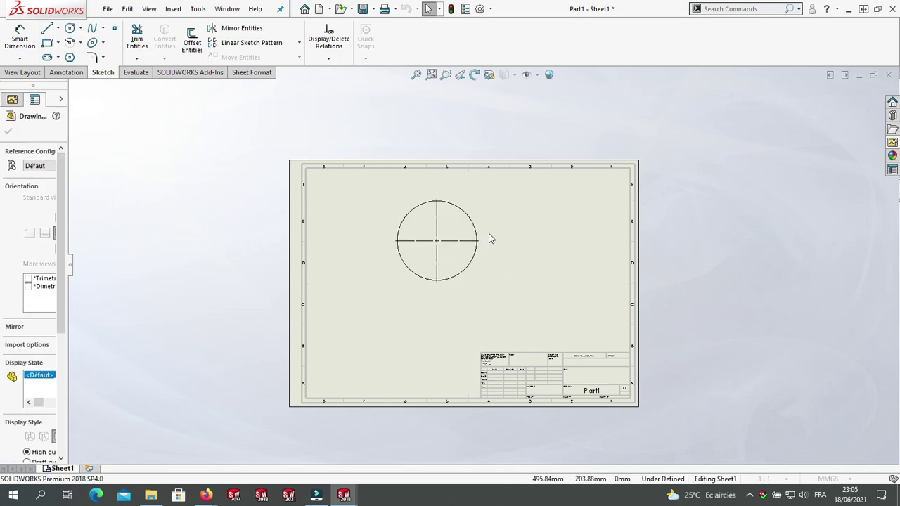
pyautogui.click(9, 131)
# Step: Add the Ø95.34 diameter dimension to the circle in the front view
pyautogui.click(19, 39)
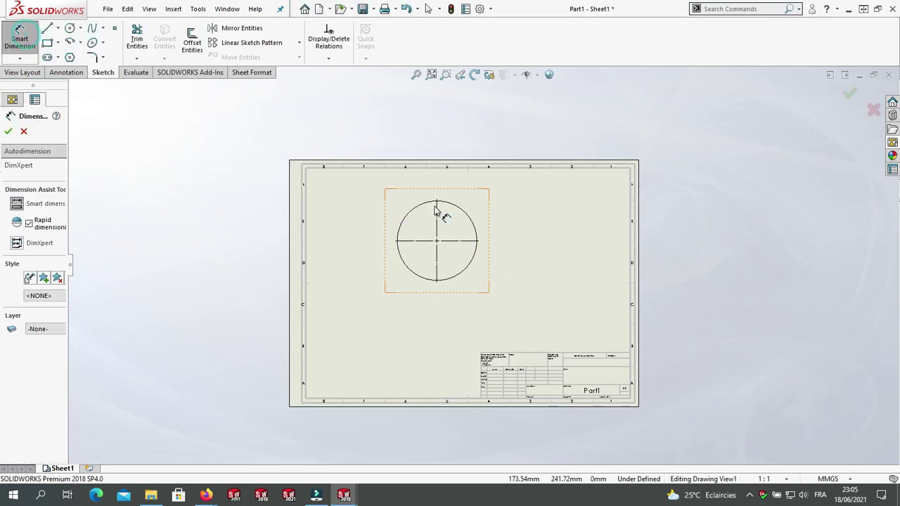
pyautogui.click(462, 209)
pyautogui.click(518, 228)
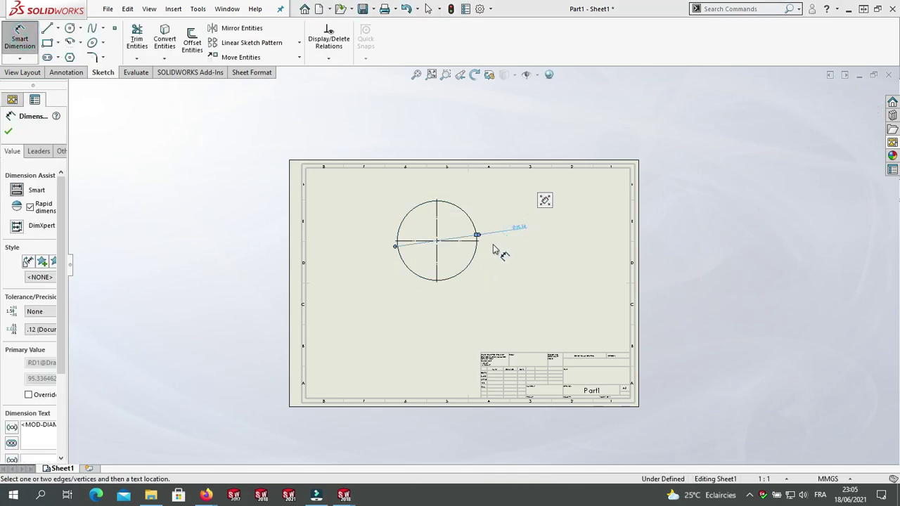
pyautogui.scroll(-5, 513, 239)
pyautogui.scroll(-2, 571, 244)
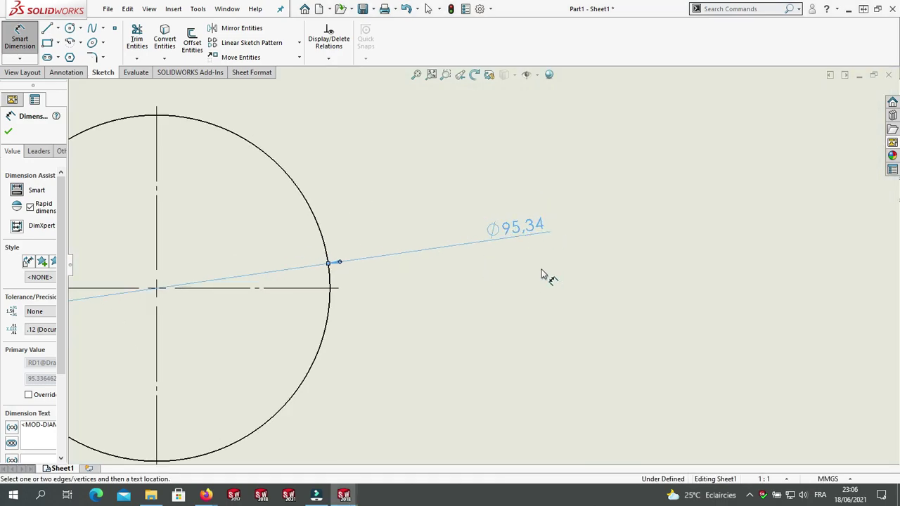
# Step: Close the drawing and choose Don't Save
pyautogui.click(891, 76)
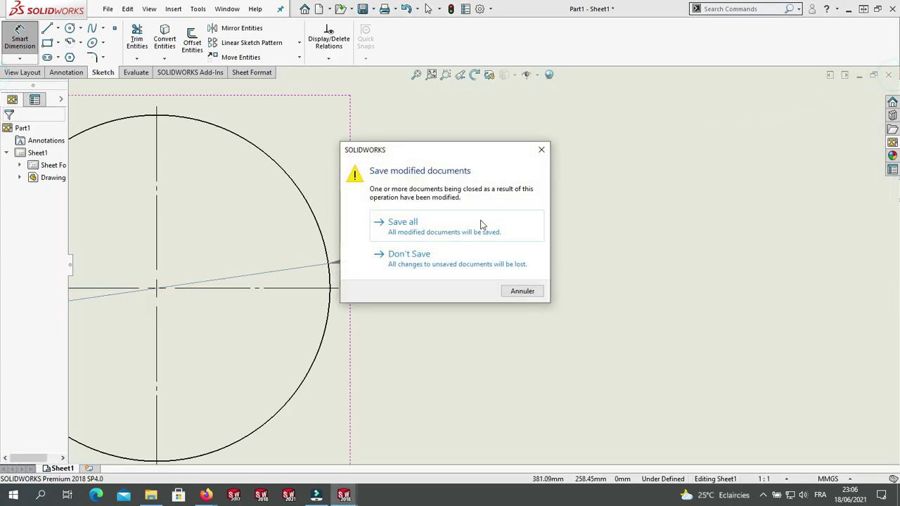
pyautogui.click(455, 260)
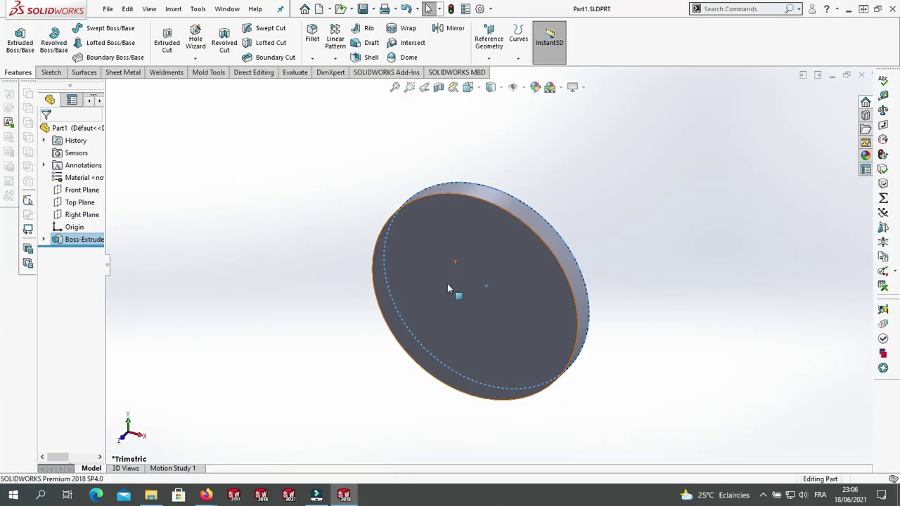